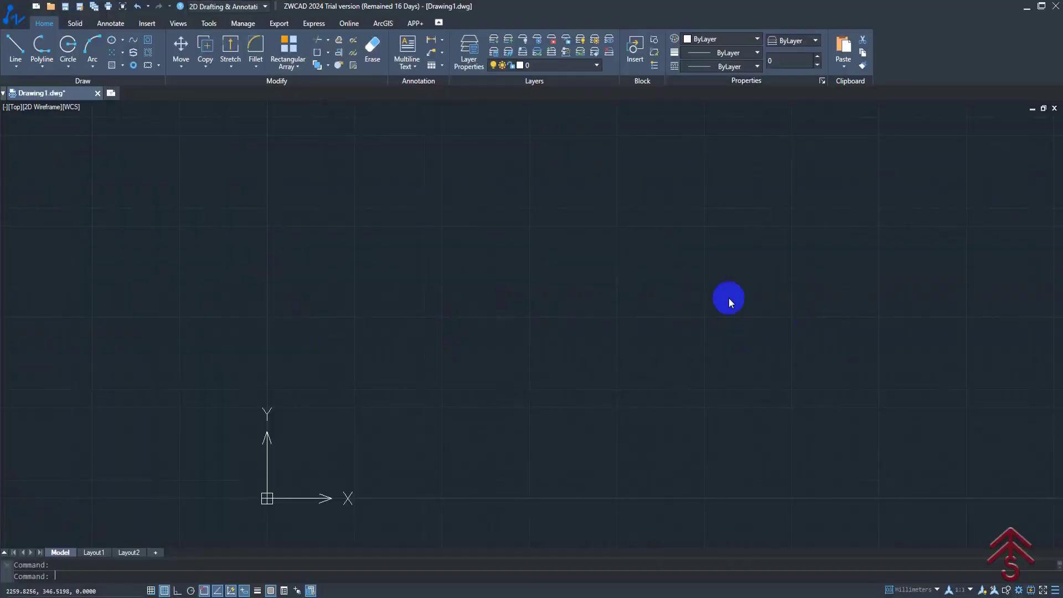
Step: Try a couple of mouse gestures on the empty canvas
scroll(518, 321, "down", 2)
scroll(463, 326, "down", 4)
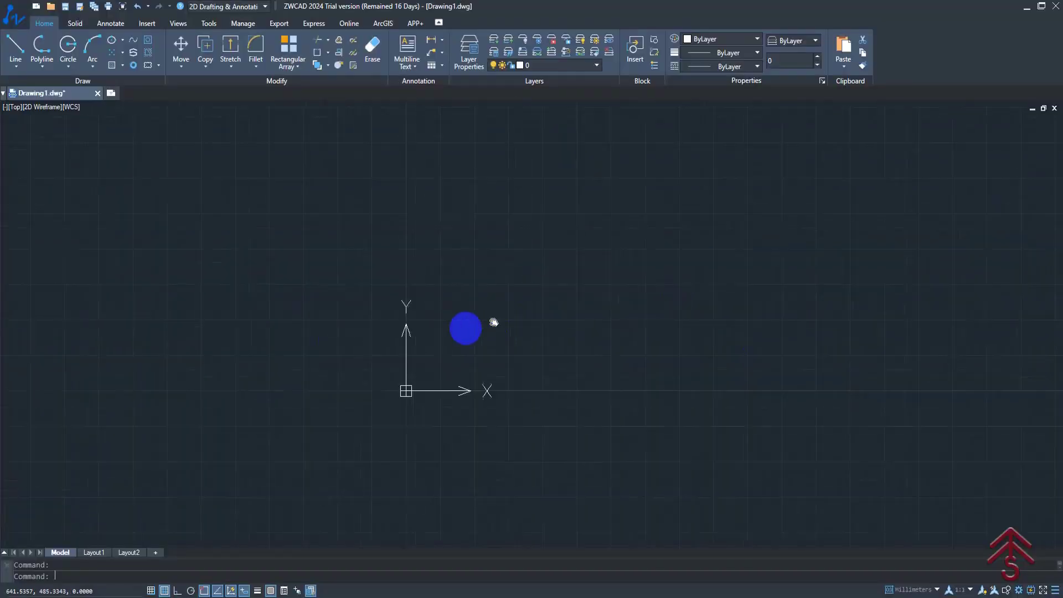
scroll(462, 329, "up", 4)
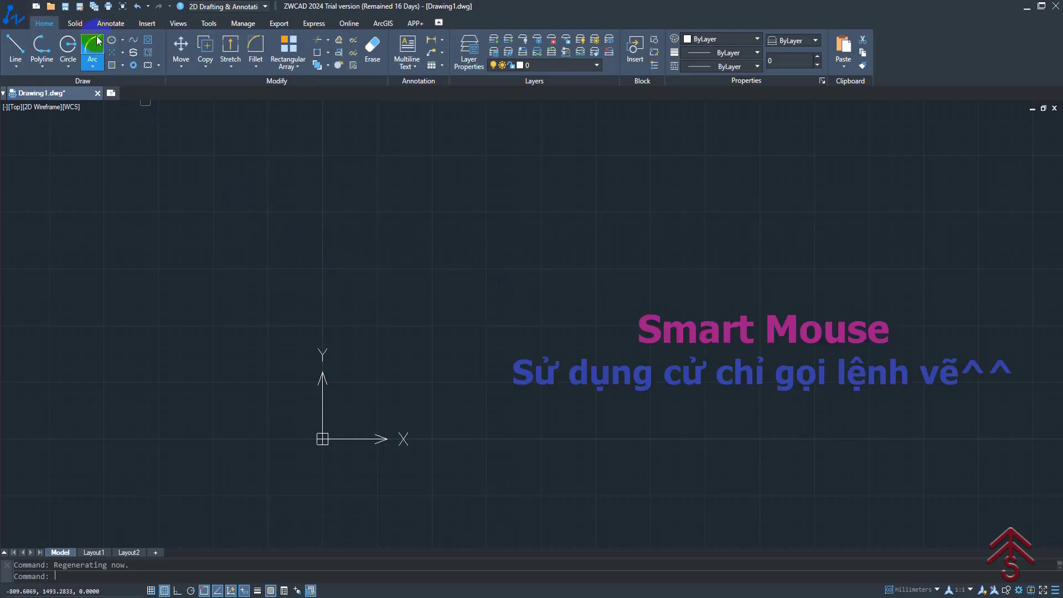
mouse_move(219, 104)
right_mouse_down()
mouse_move(459, 273)
mouse_move(530, 286)
mouse_move(505, 321)
mouse_move(471, 247)
mouse_move(463, 294)
mouse_move(436, 241)
right_mouse_up()
left_click_drag(355, 233, 667, 230)
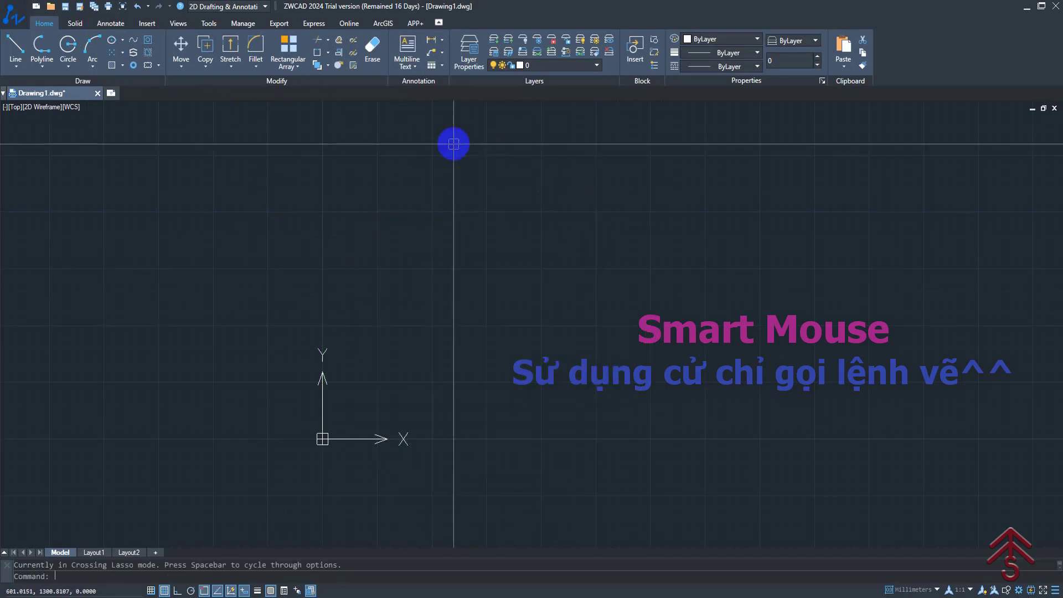
Step: Start LINE with a gesture and sketch a seven-vertex outline
mouse_move(454, 144)
right_mouse_down()
mouse_move(493, 261)
mouse_move(499, 244)
mouse_move(487, 214)
mouse_move(487, 344)
mouse_move(525, 343)
right_mouse_up()
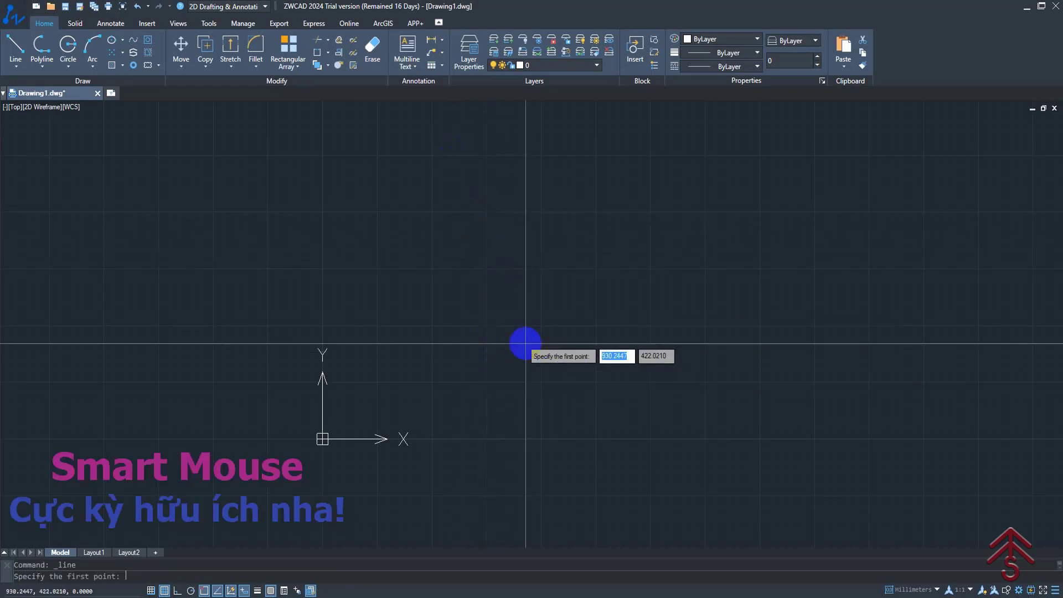
left_click(370, 300)
left_click(553, 315)
left_click(558, 231)
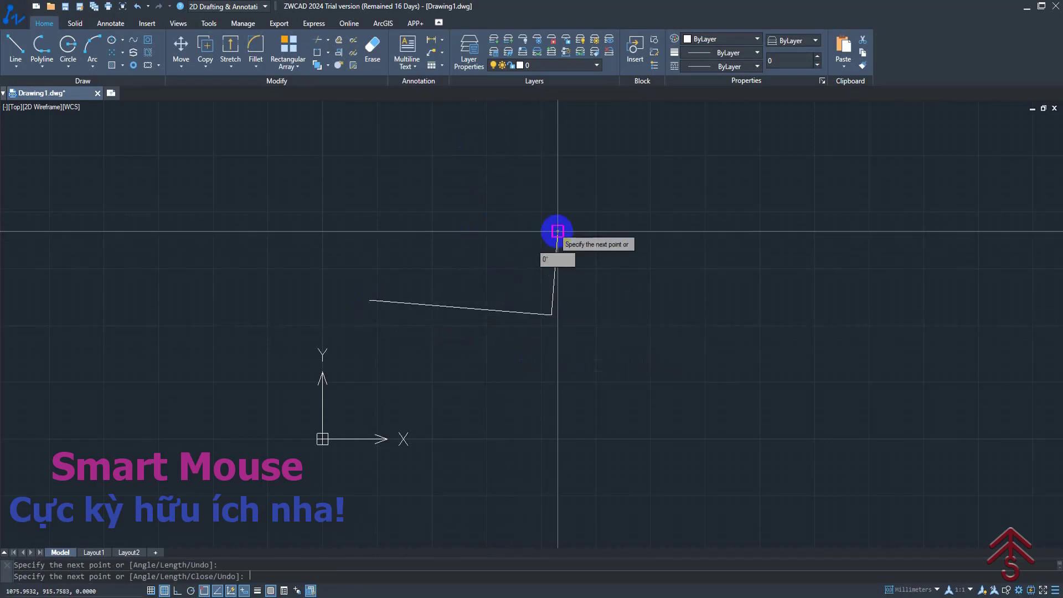
left_click(674, 275)
left_click(615, 410)
left_click(484, 341)
left_click(478, 259)
key("Return")
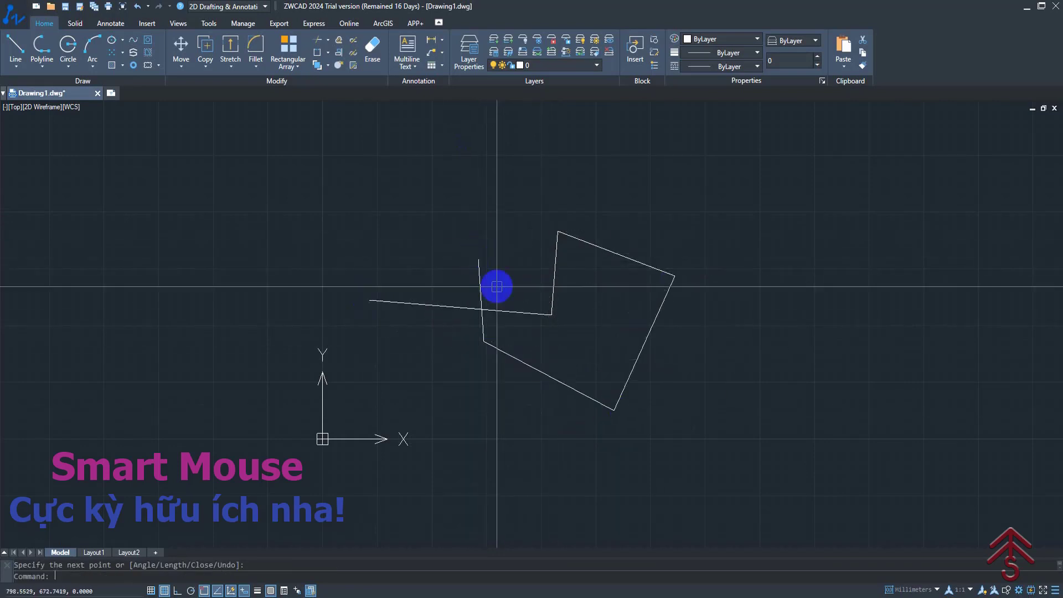
Step: Window-select all the drawn line segments and erase them
left_click(710, 456)
left_click(391, 222)
key("Return")
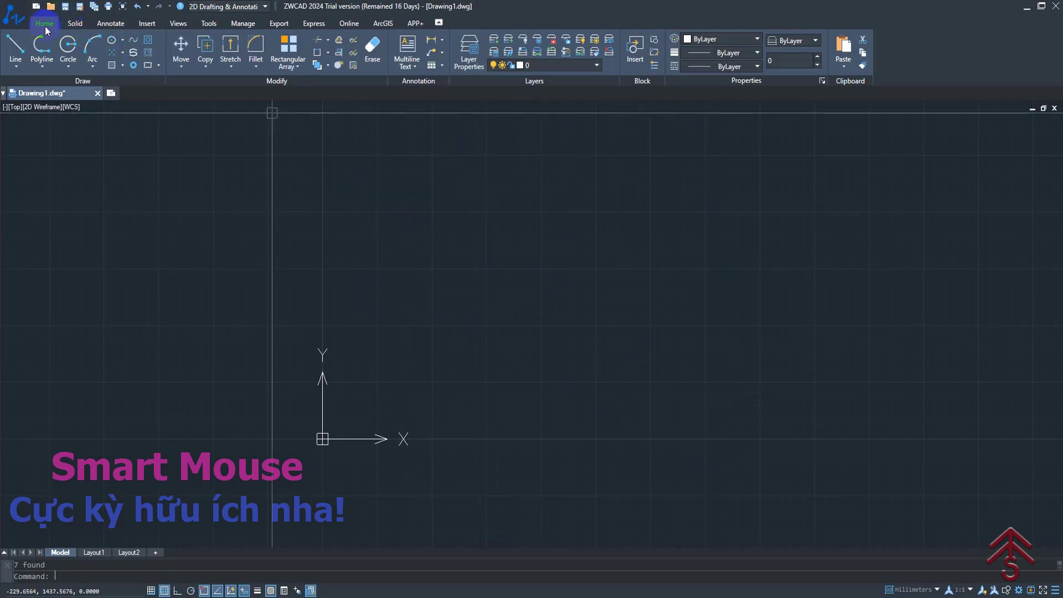
Step: On the Tools ribbon, toggle Smart Mouse on and then back off
left_click(209, 25)
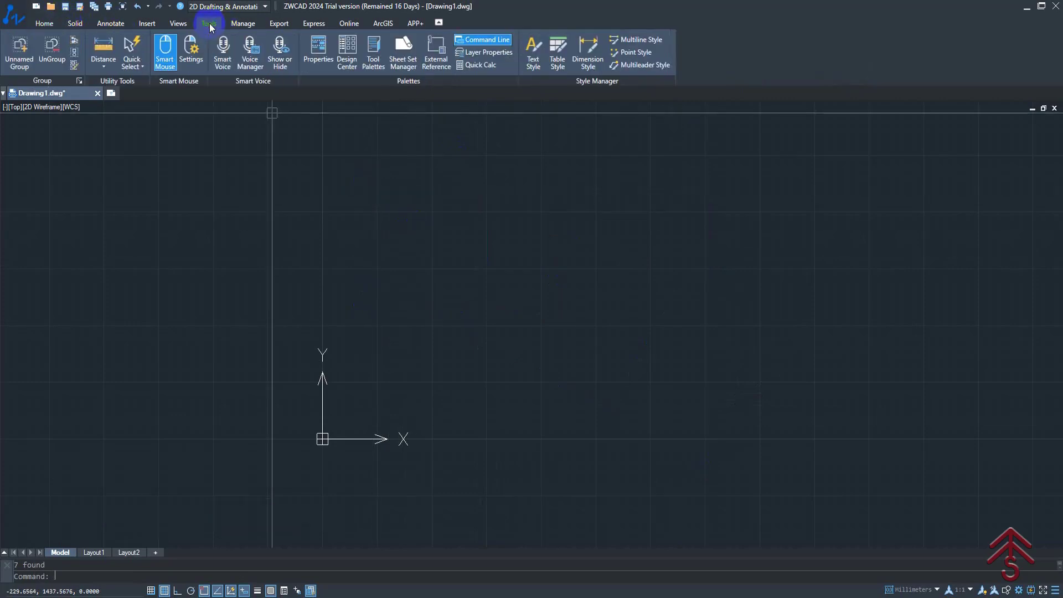
left_click(166, 60)
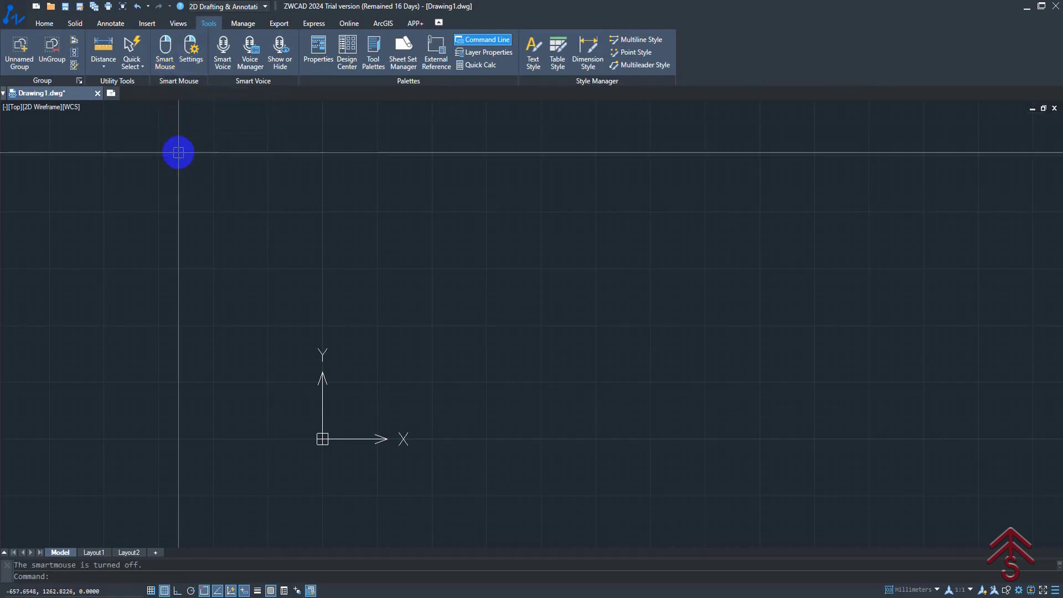
left_click(160, 55)
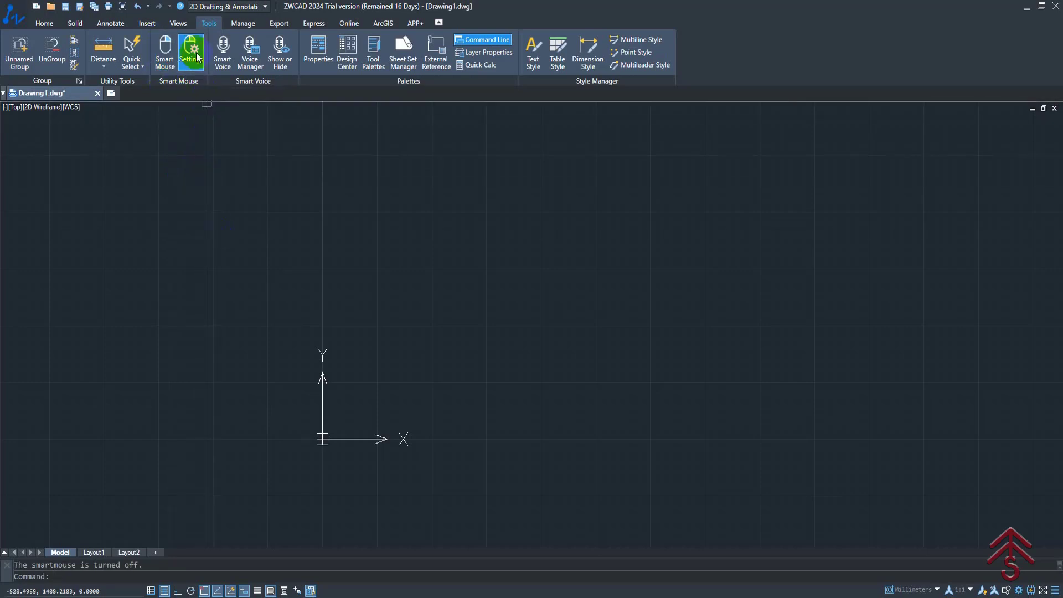
Step: Scroll through the gesture-to-command list in Smart Mouse Settings, then close the dialog
left_click(191, 53)
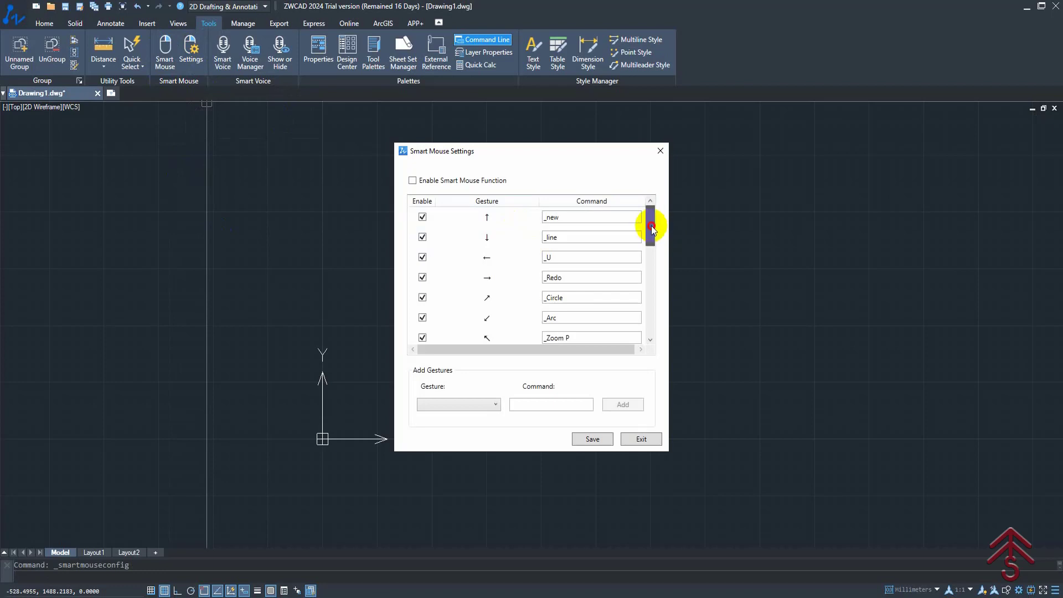
mouse_move(650, 224)
left_mouse_down()
mouse_move(649, 266)
mouse_move(642, 221)
mouse_move(652, 329)
left_mouse_up()
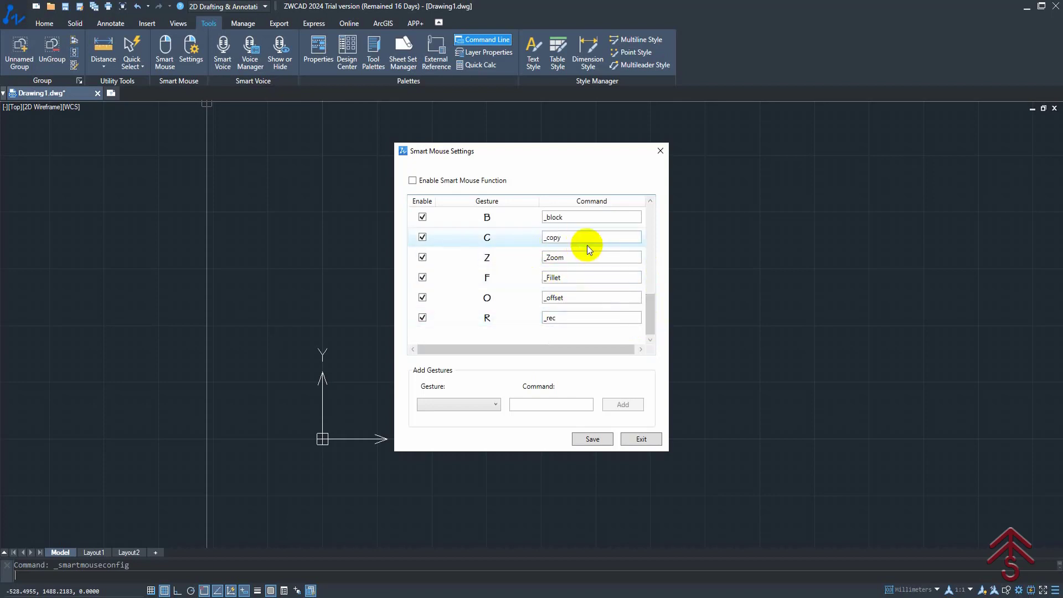
scroll(532, 241, "up", 1)
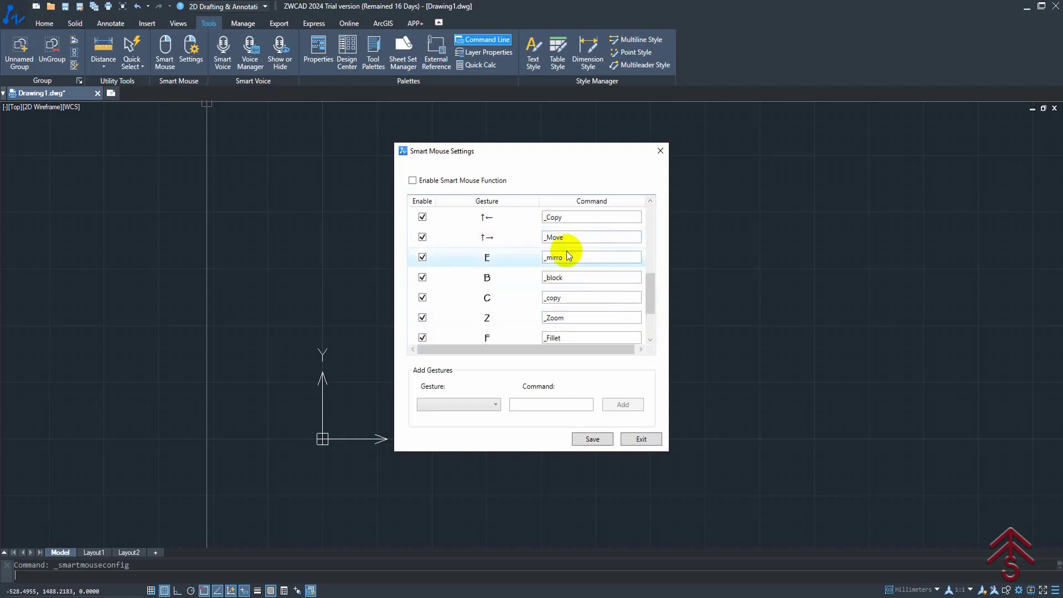
scroll(576, 284, "down", 1)
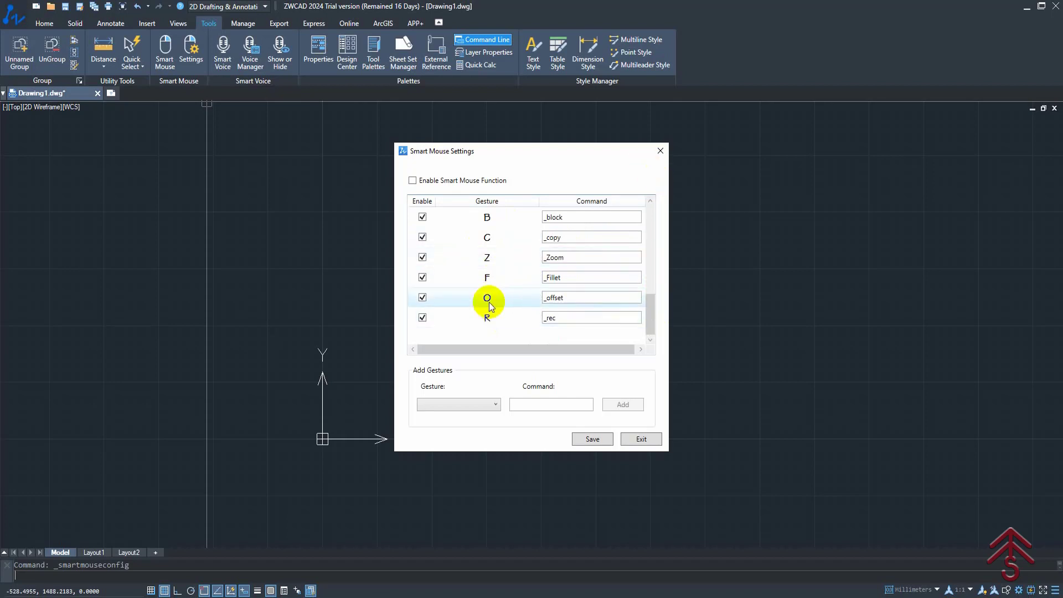
scroll(490, 302, "up", 5)
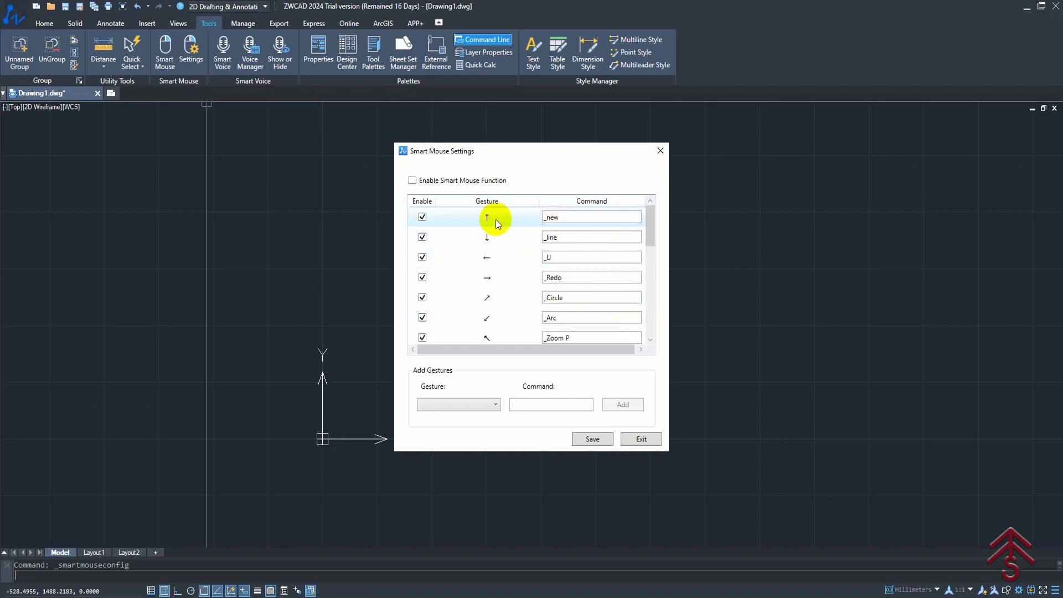
left_click(654, 151)
Step: Re-enable Smart Mouse, start a new drawing by gesture, and sketch a circle
left_click(165, 52)
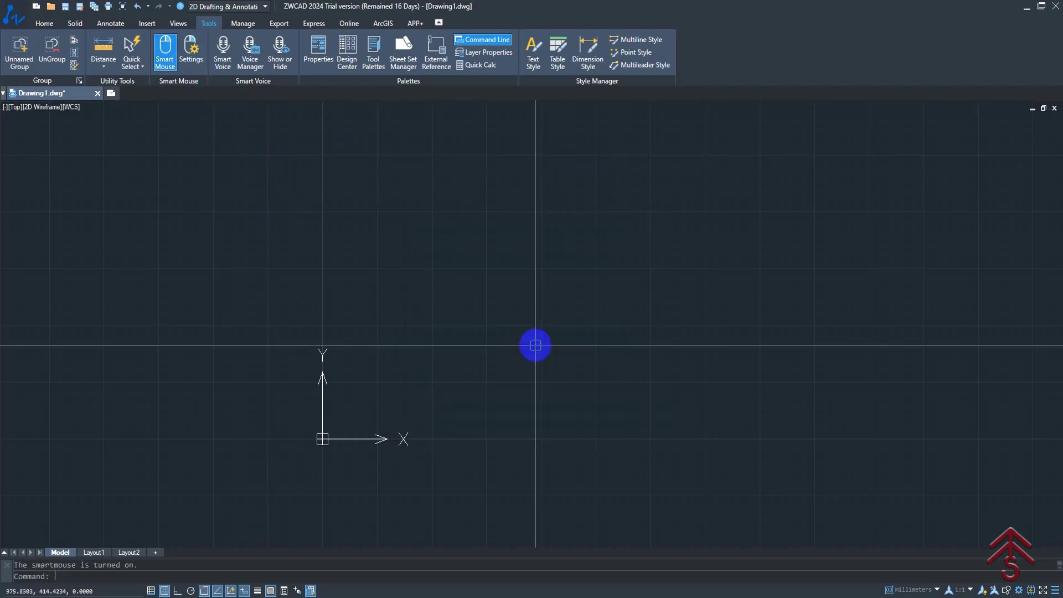
right_click_drag(530, 341, 536, 206)
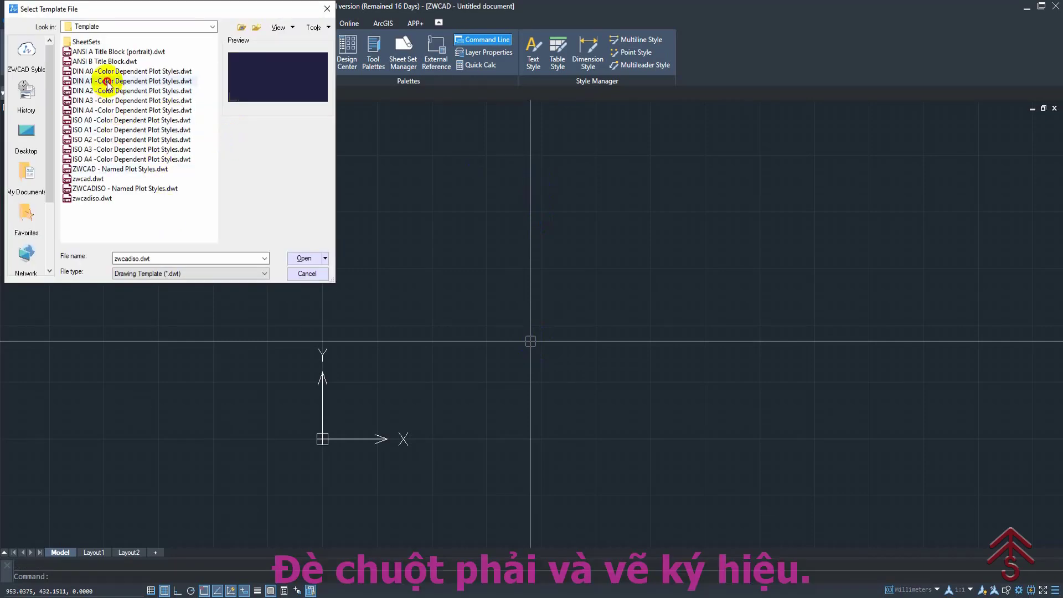
left_click(308, 274)
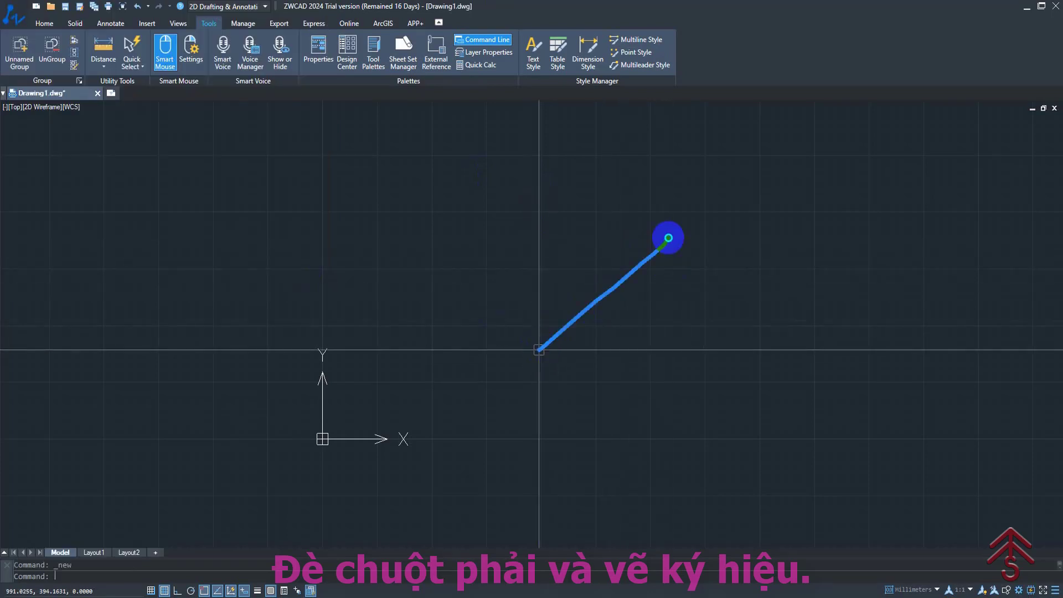
right_click_drag(539, 350, 670, 235)
left_click(551, 256)
left_click(641, 264)
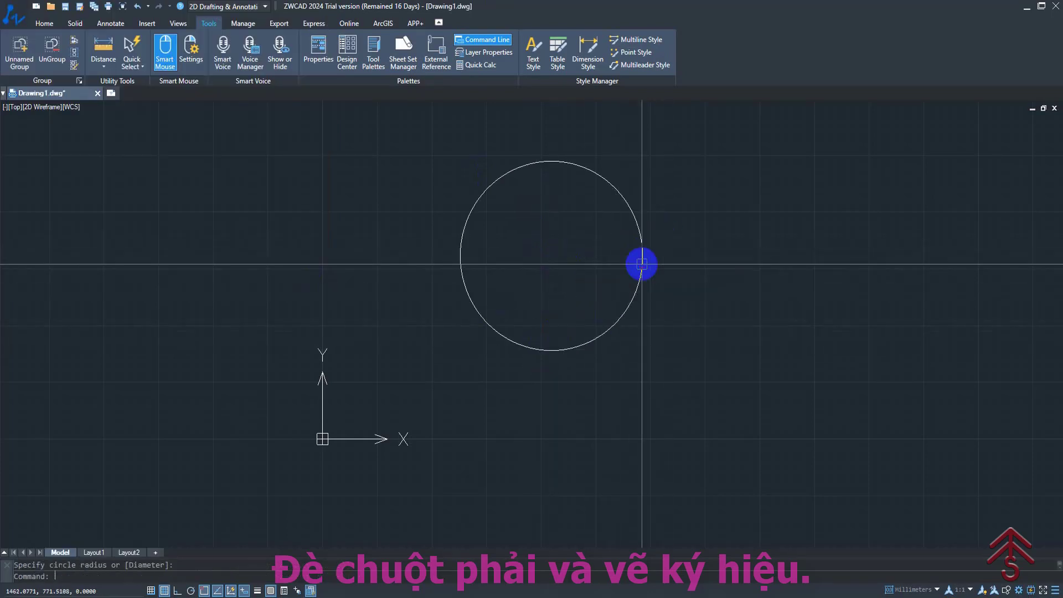
Step: Start LINE with a gesture and draw a long zigzag outline right of the circle
right_click_drag(704, 183, 700, 304)
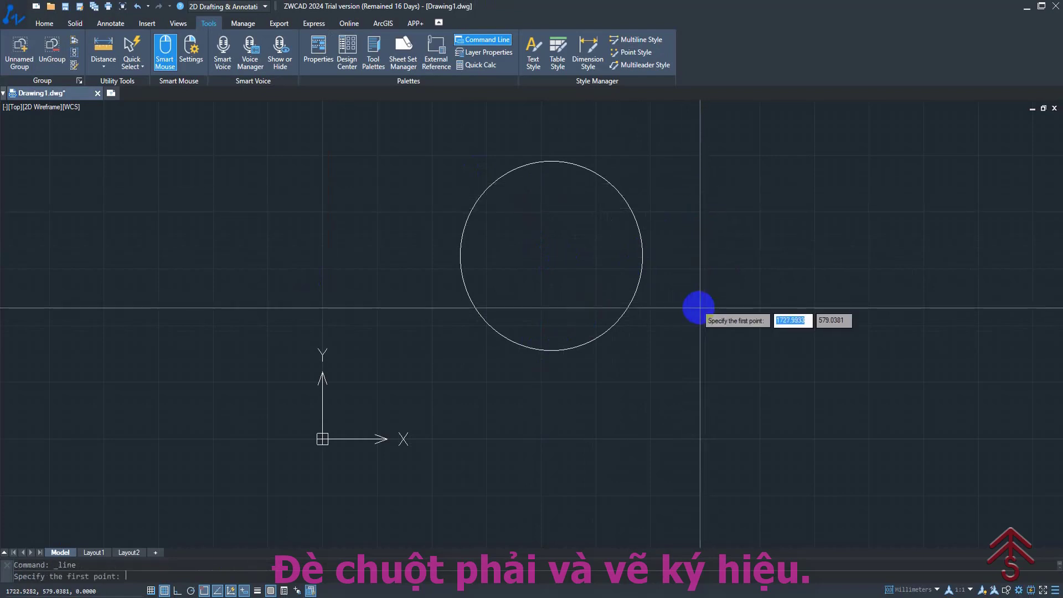
left_click(696, 325)
left_click(795, 278)
left_click(795, 384)
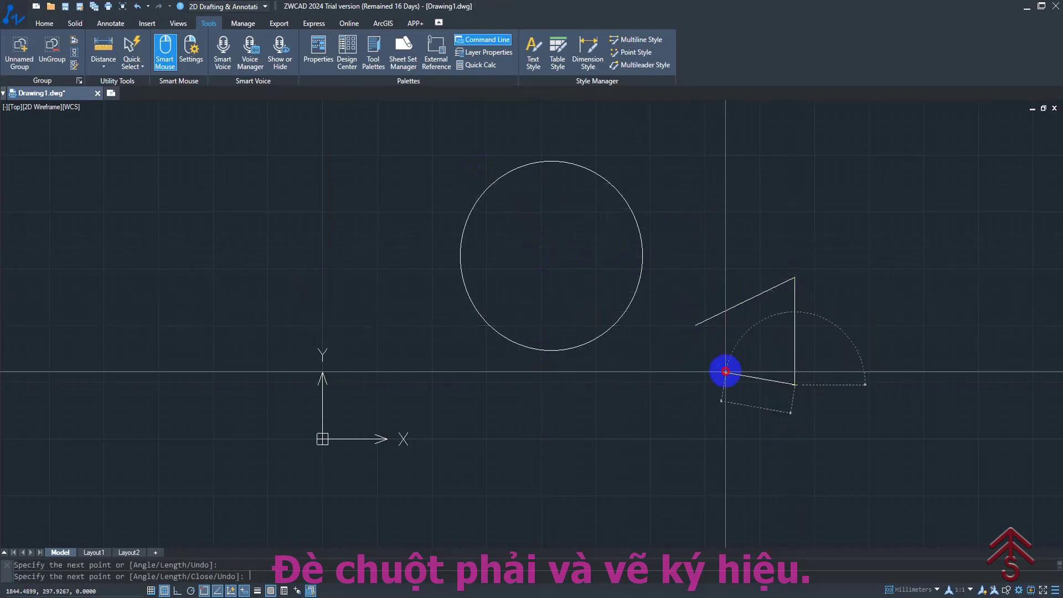
left_click(726, 372)
left_click(719, 228)
left_click(824, 244)
left_click(874, 286)
left_click(781, 330)
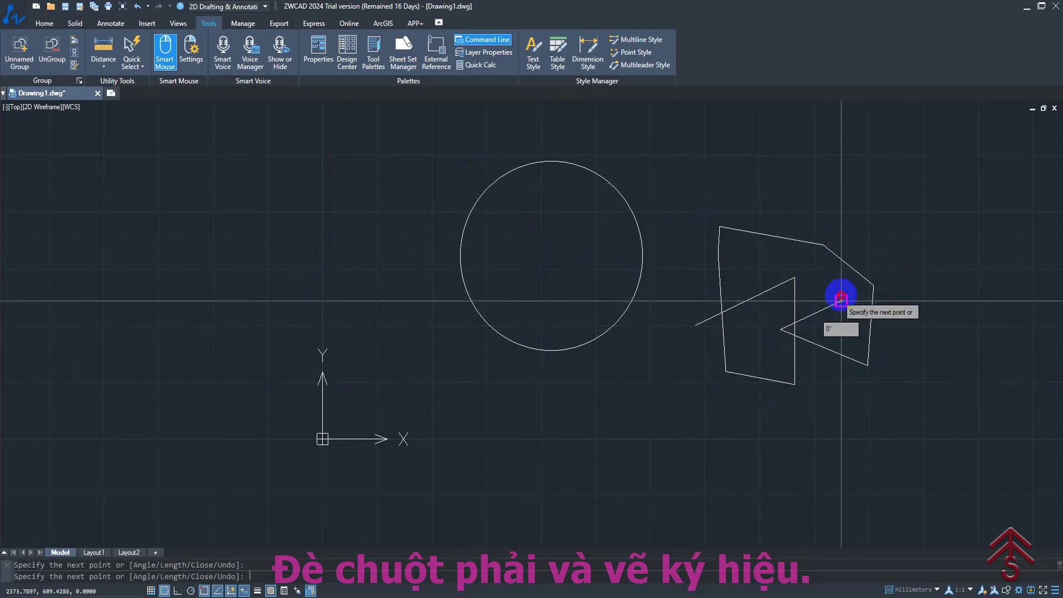
left_click(843, 301)
left_click(844, 222)
left_click(797, 170)
left_click(711, 171)
left_click(720, 240)
left_click(676, 309)
left_click(646, 406)
left_click(535, 367)
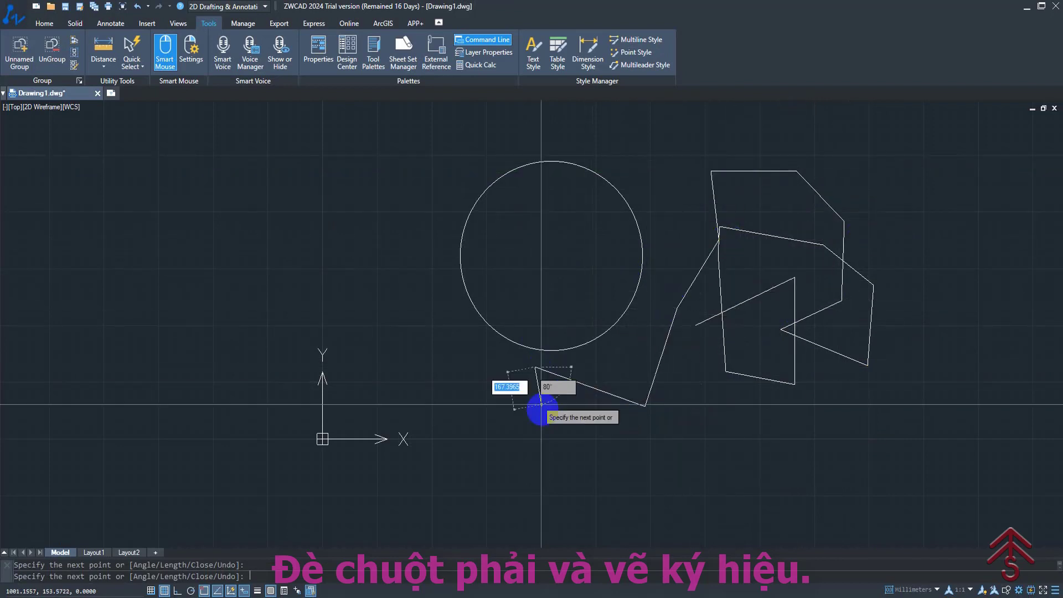
left_click(544, 411)
key("Return")
Step: Window-select all 19 shapes and erase them with a gesture
left_click(931, 447)
left_click(435, 152)
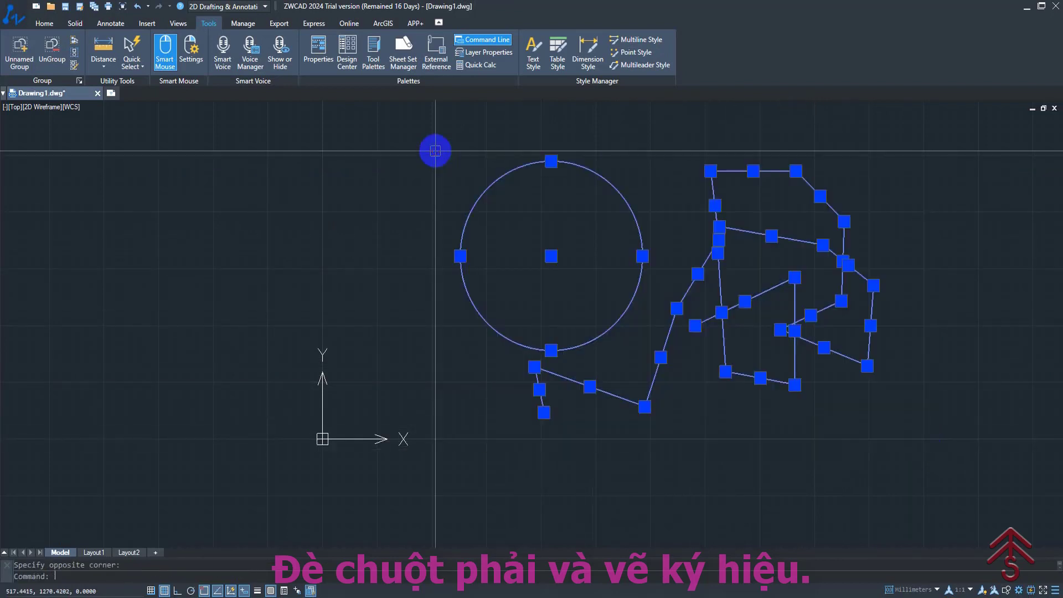
type("E")
right_click_drag(435, 152, 435, 153)
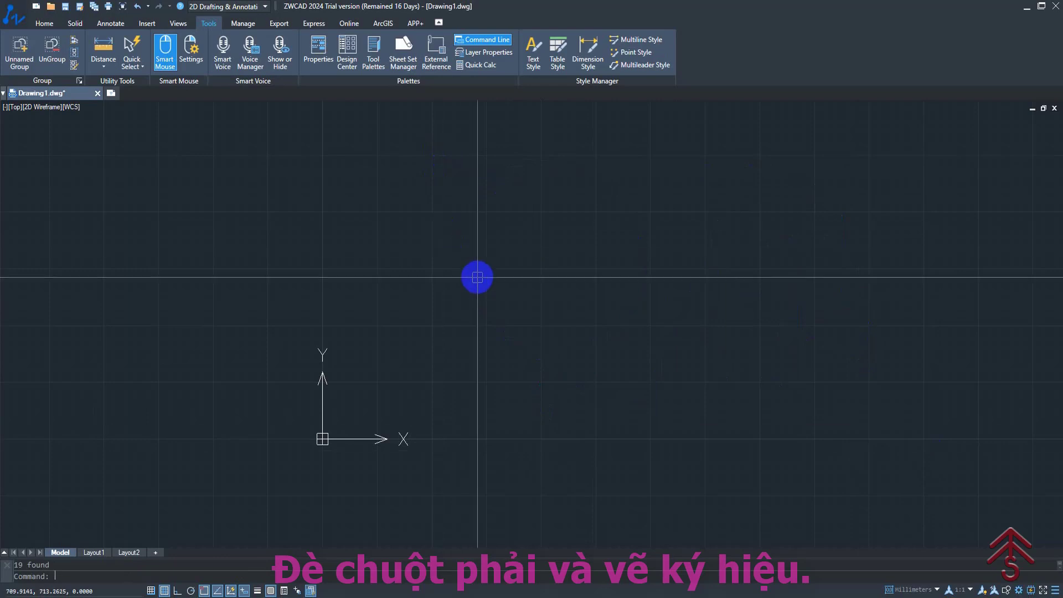
Step: Draw a rectangle with the R gesture, then select it and erase it with E
right_click_drag(494, 228, 608, 419)
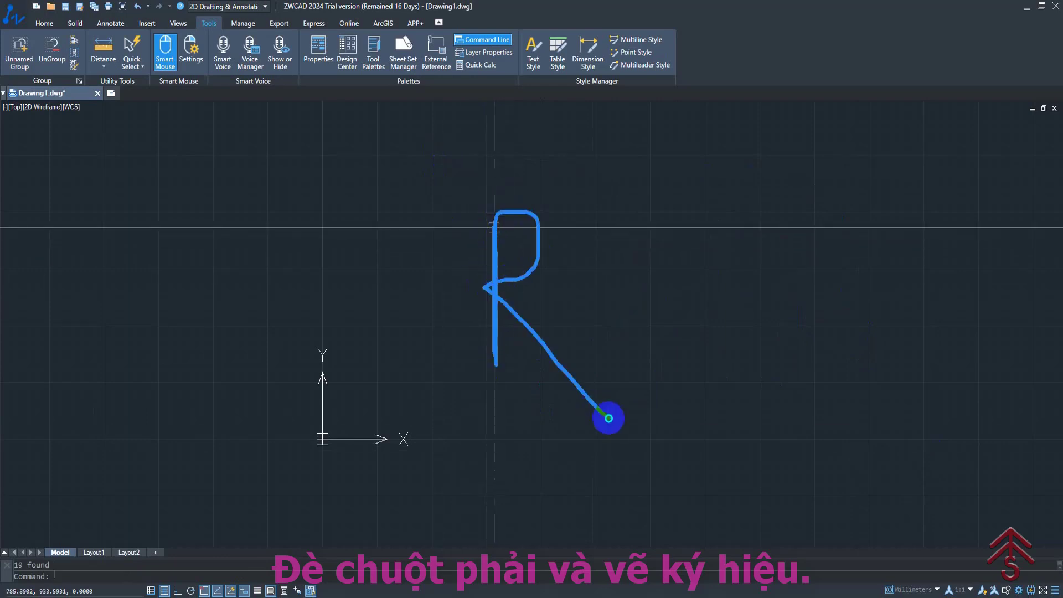
left_click(455, 261)
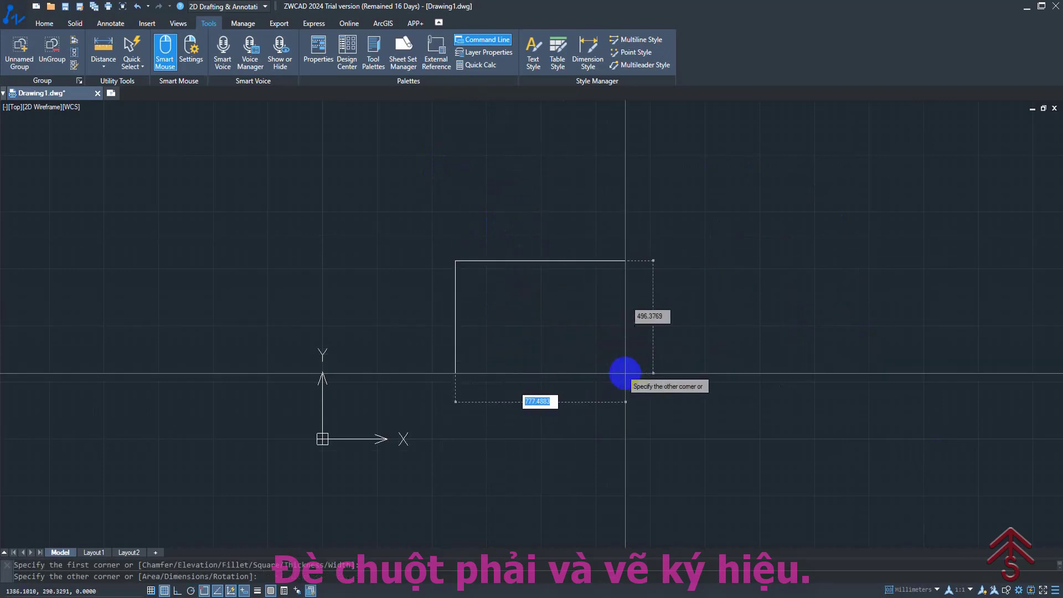
left_click(625, 374)
left_click(689, 387)
left_click(522, 221)
type("e")
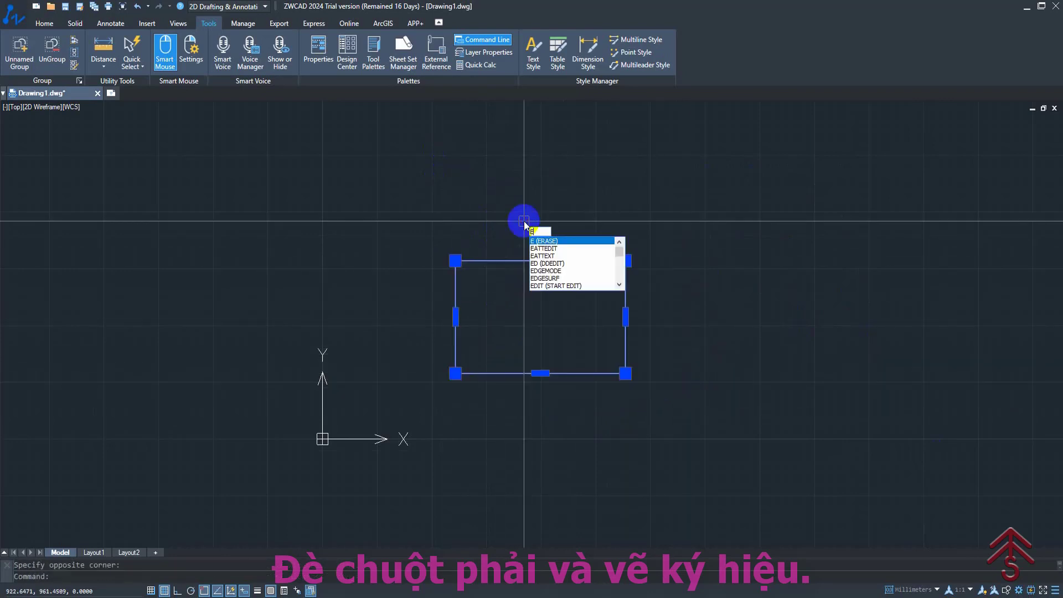
key("Return")
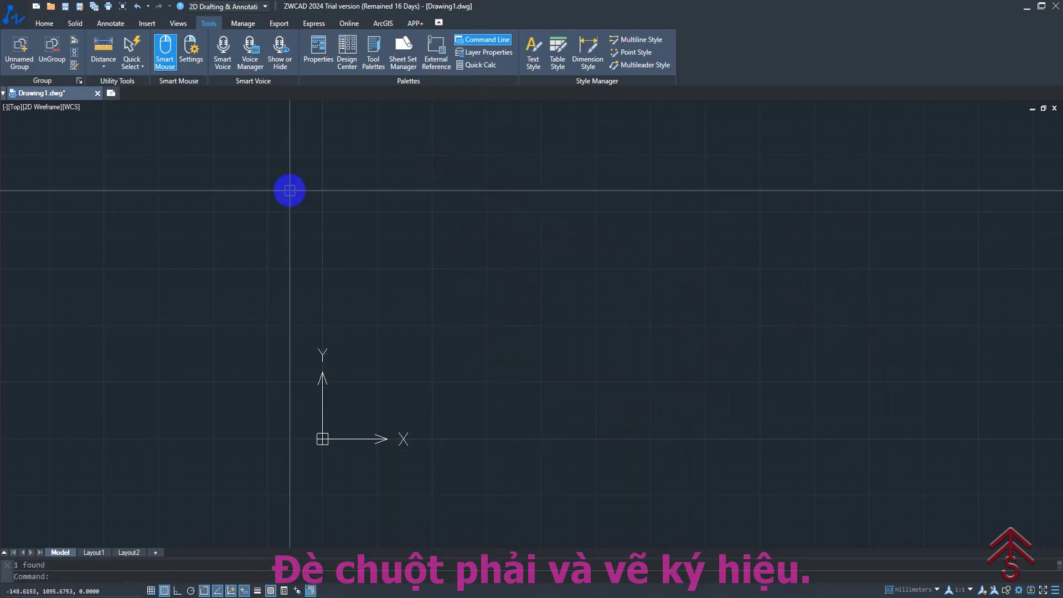
Step: In Smart Mouse Settings, add gesture letter T with command _TRIM and save
left_click(191, 53)
scroll(566, 272, "down", 5)
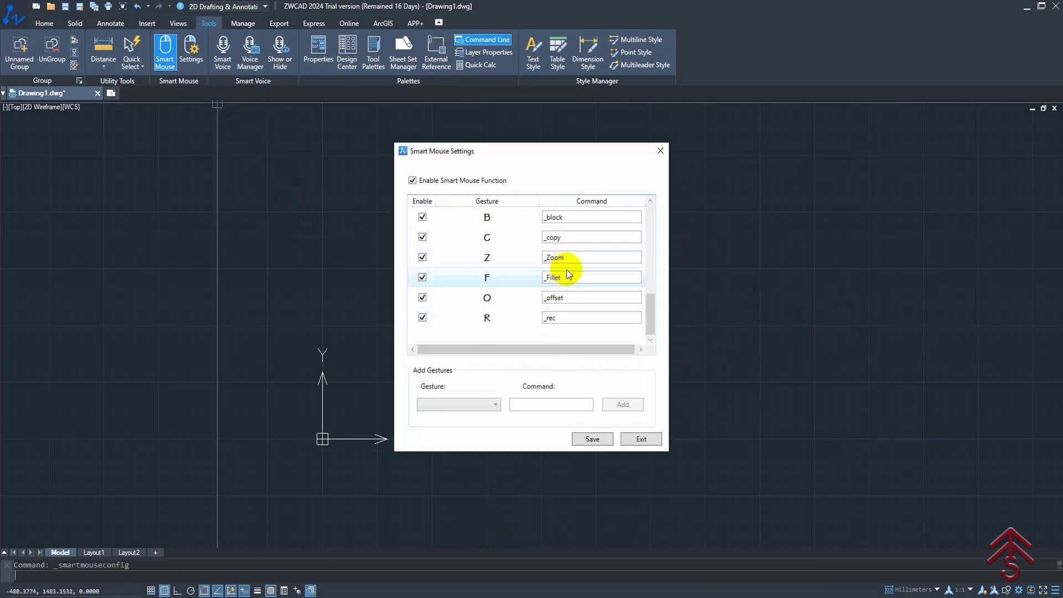
left_click(489, 406)
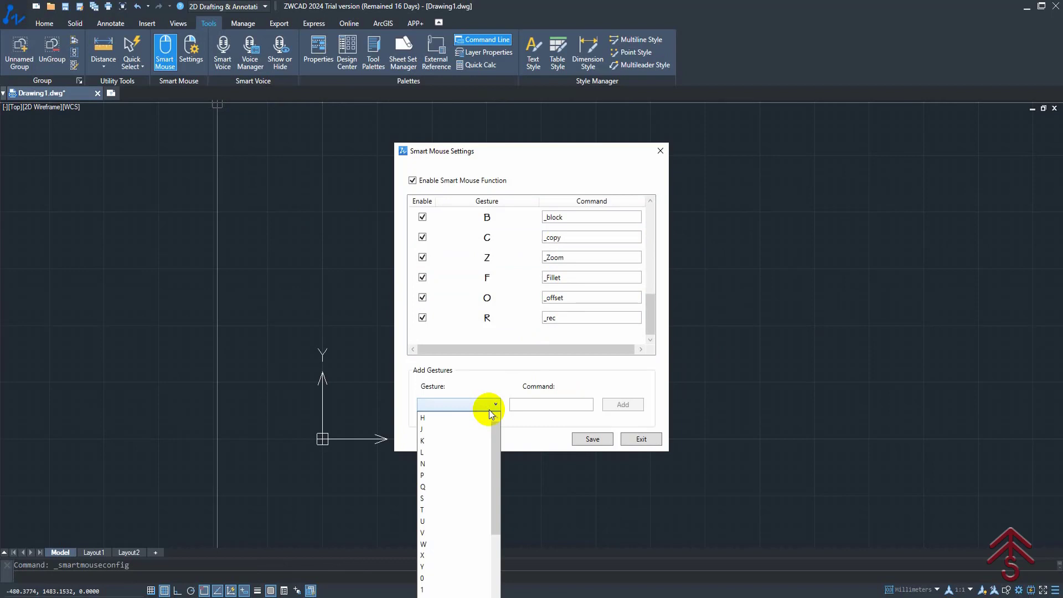
left_click(446, 509)
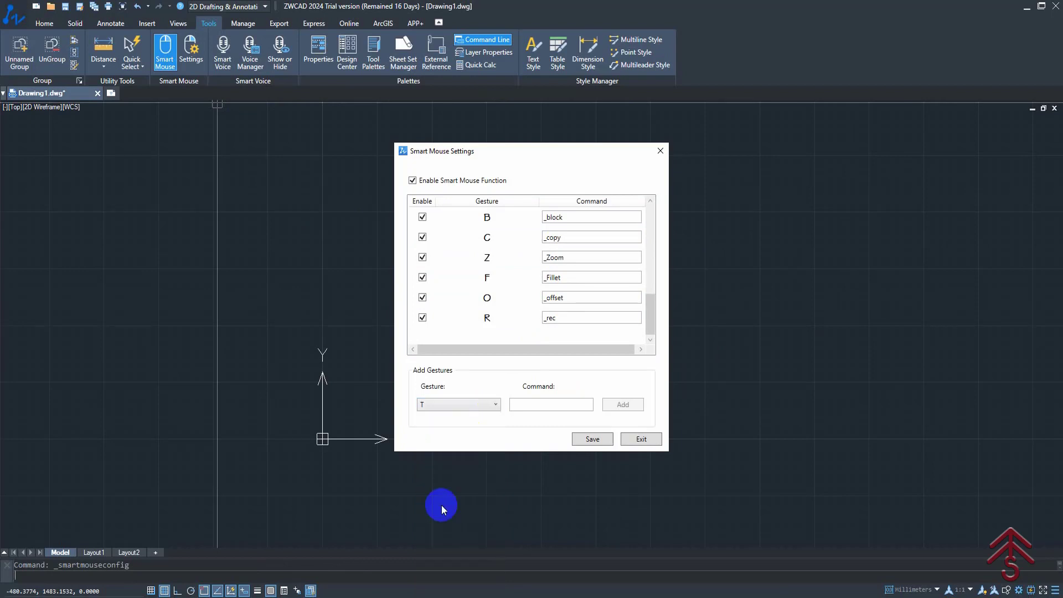
left_click(534, 405)
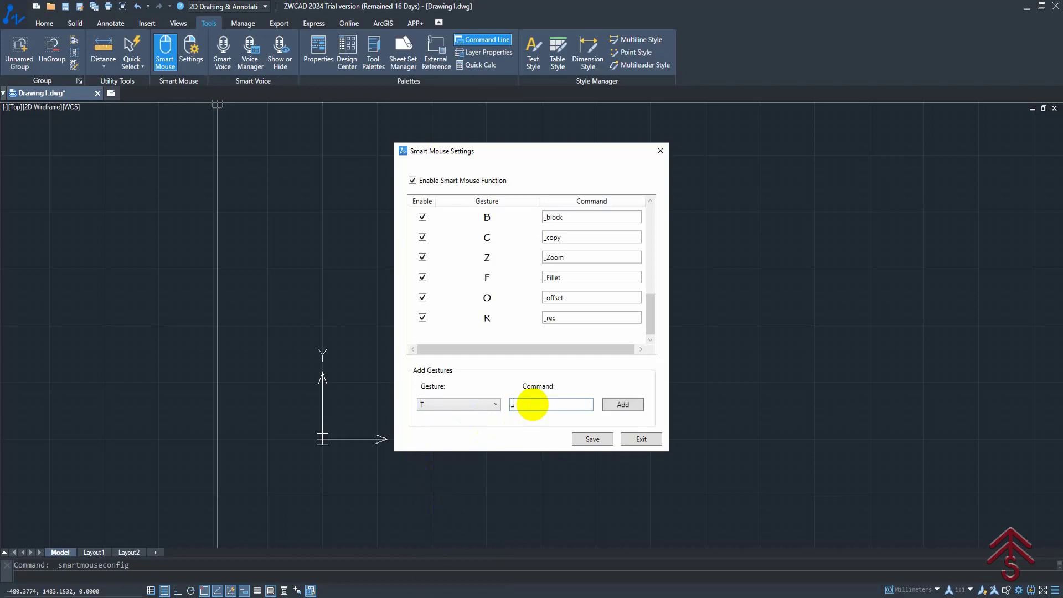
type("_")
left_click(623, 405)
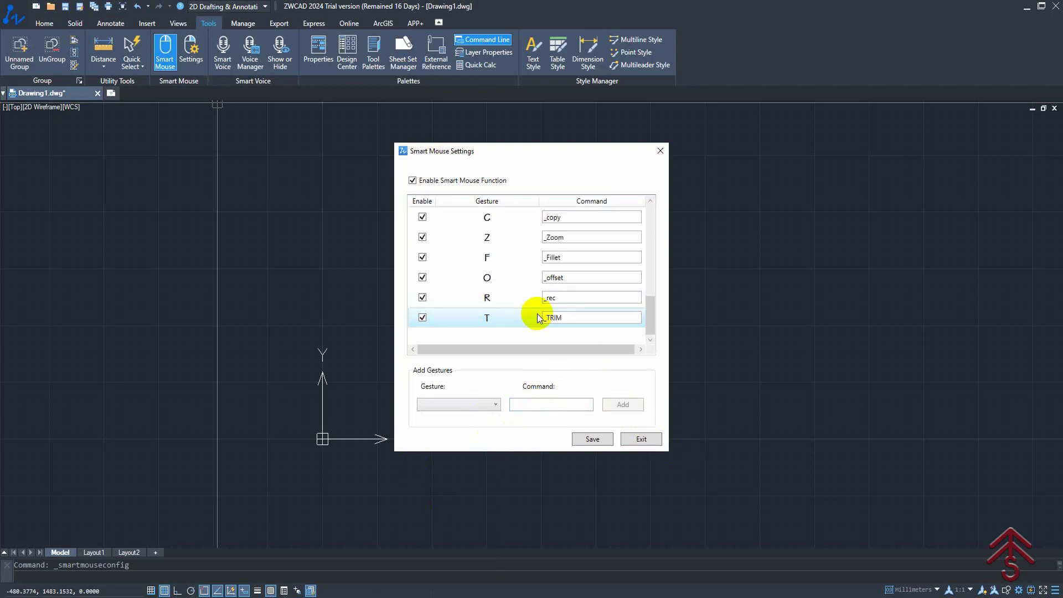
left_click(593, 437)
scroll(443, 202, "down", 3)
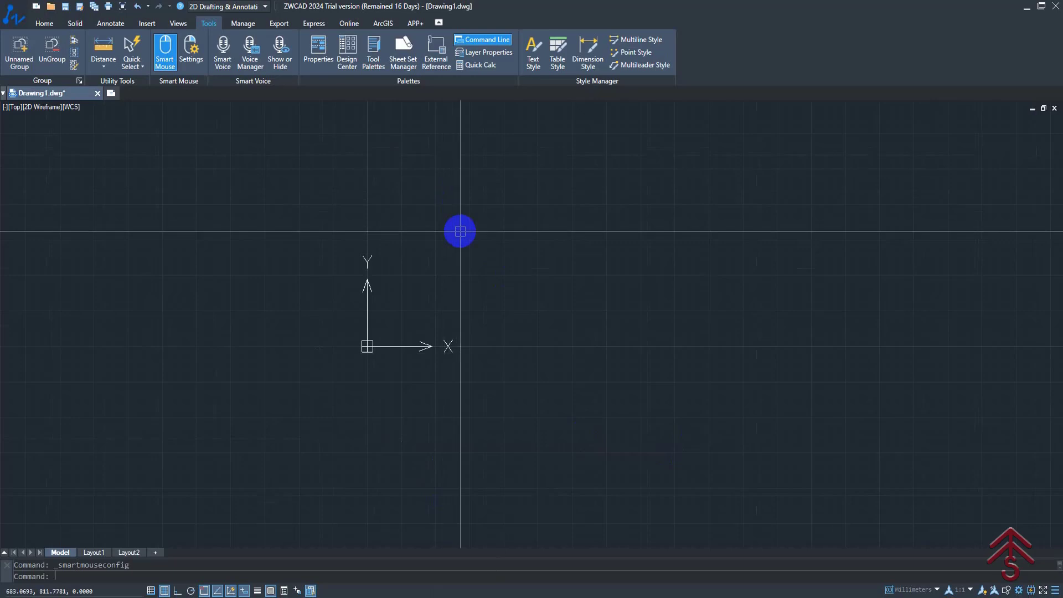
Step: Draw a small rectangle and a vertical line crossing it top to bottom
key("Escape")
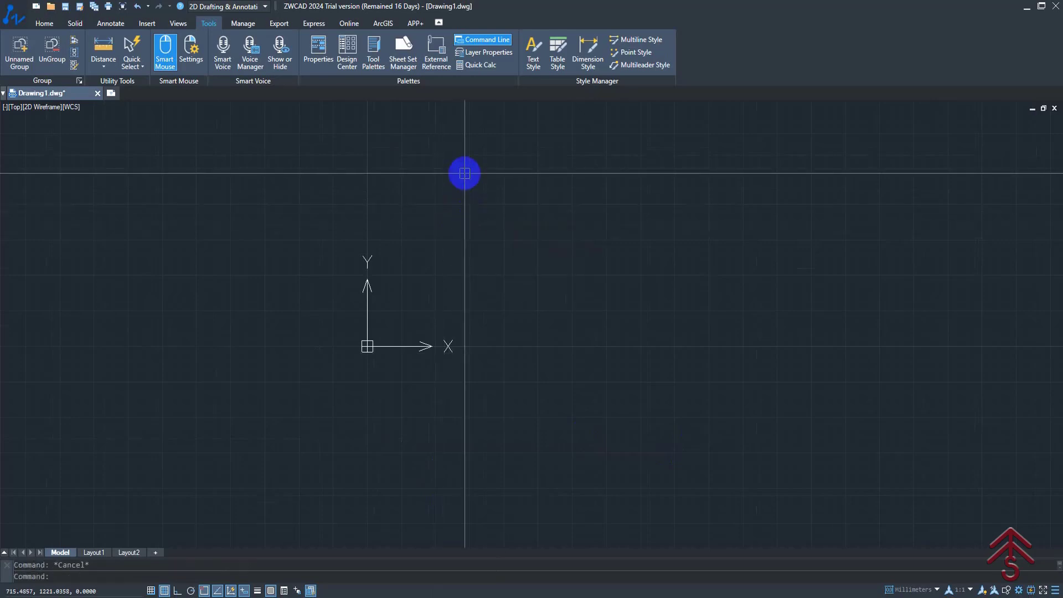
right_click(499, 255)
left_click(526, 286)
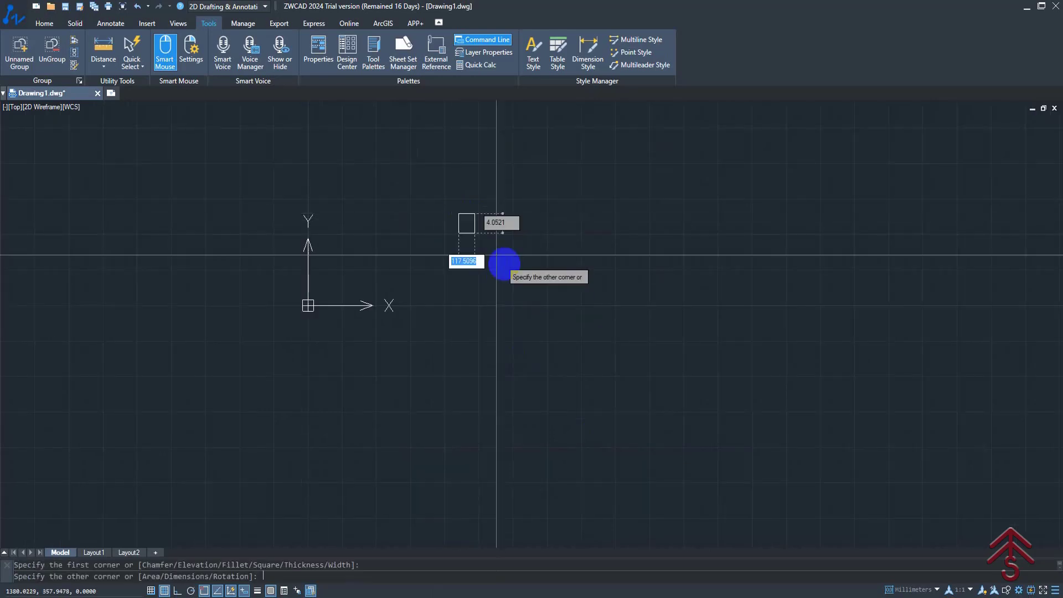
left_click(589, 341)
type("l")
key("Return")
left_click(530, 150)
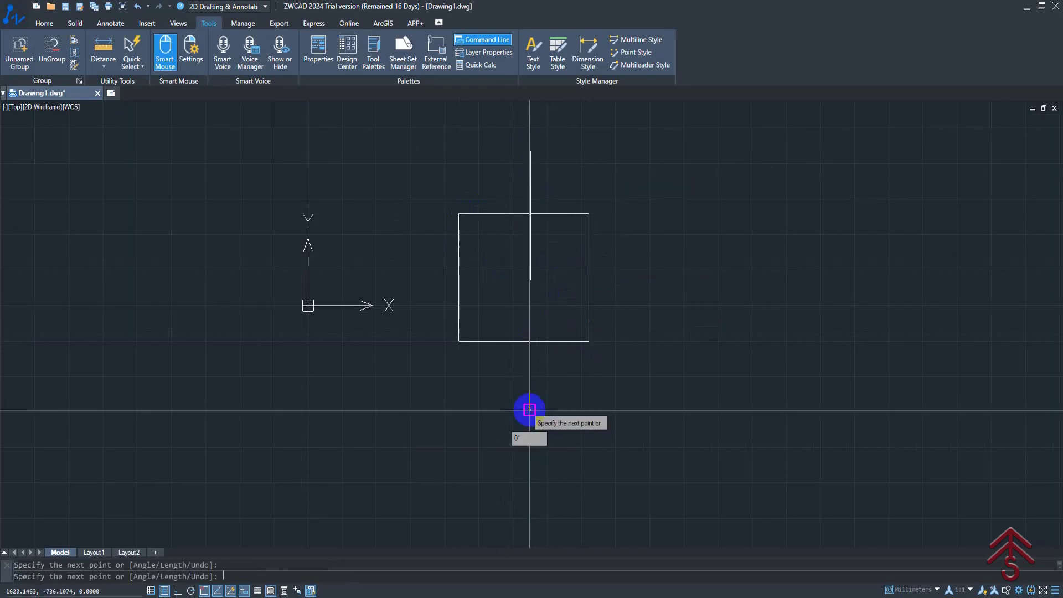
left_click(530, 410)
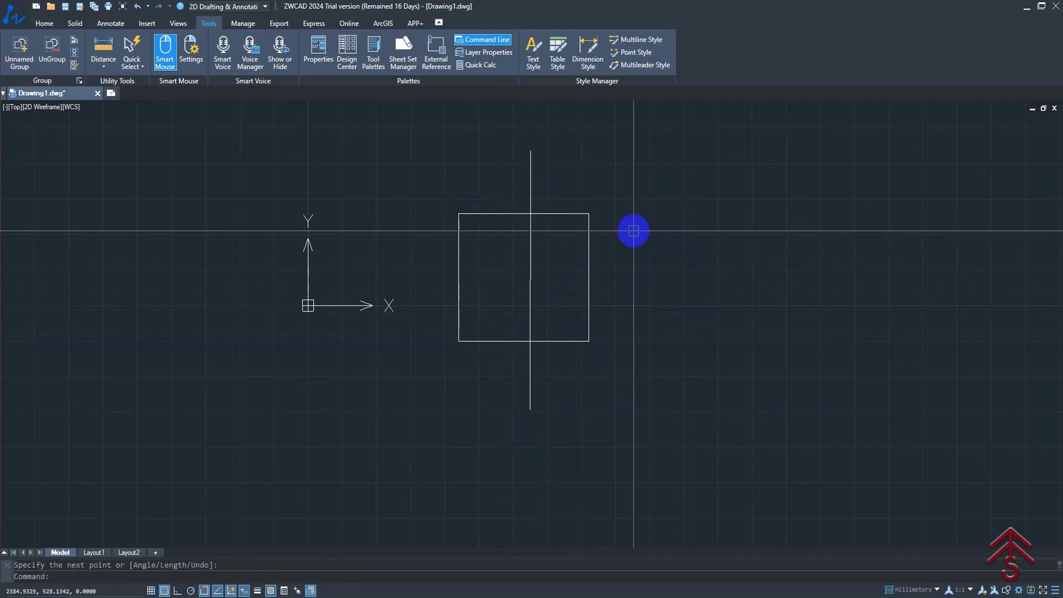
Step: Run TRIM via the T gesture and trim the line and rectangle edges apart
right_click_drag(633, 230, 691, 403)
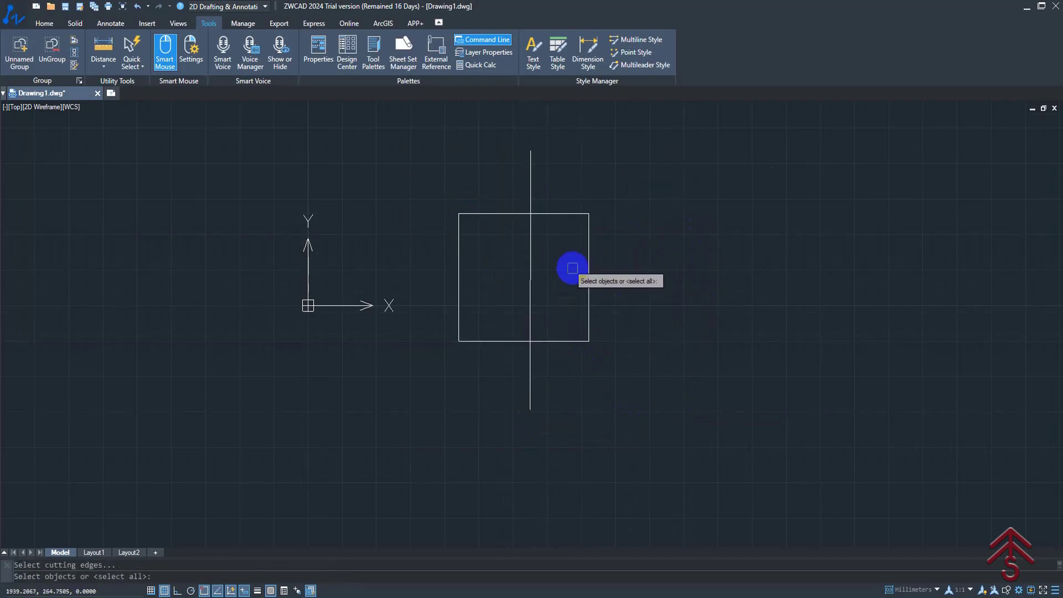
key("Return")
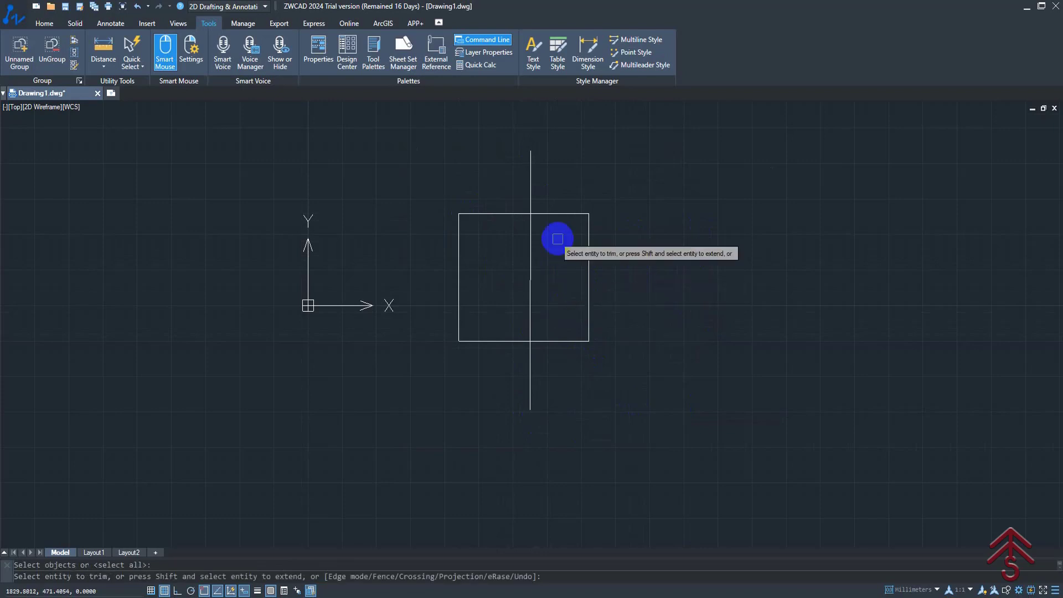
left_click(533, 207)
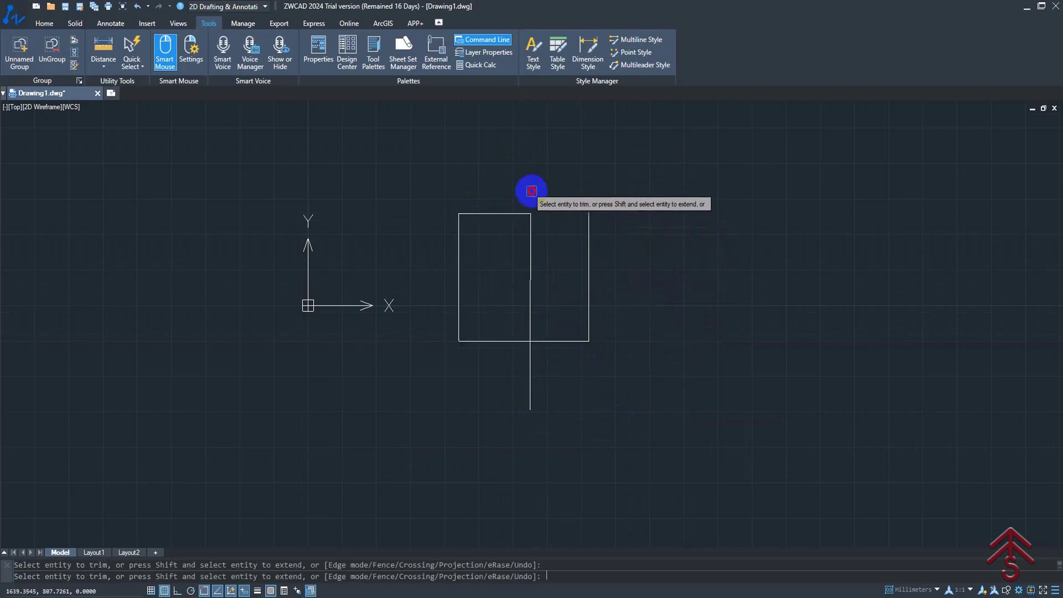
left_click(531, 247)
left_click(487, 214)
left_click(456, 243)
left_click(490, 341)
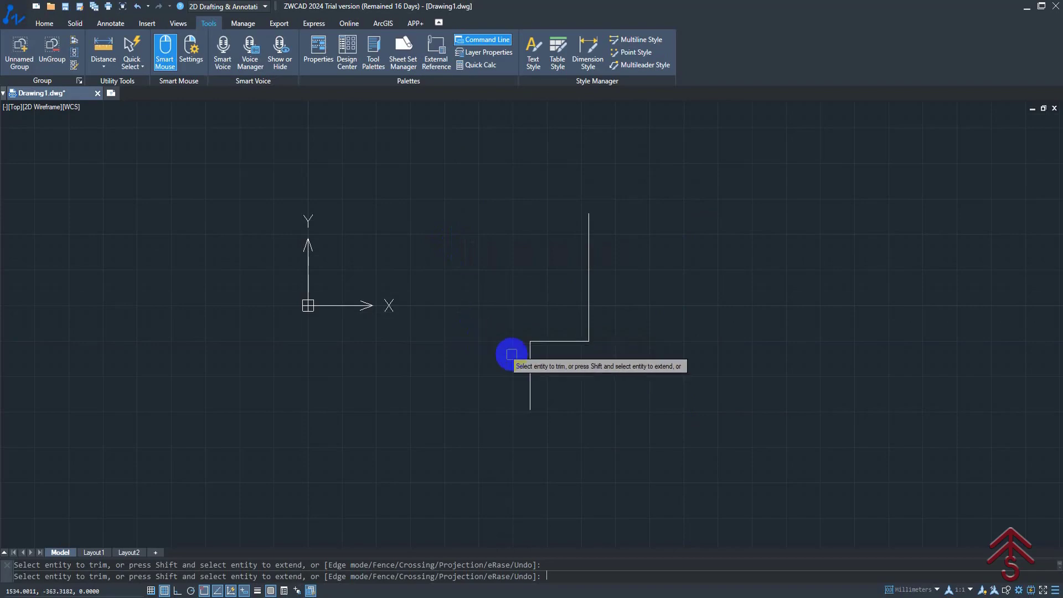
left_click(523, 364)
left_click(565, 331)
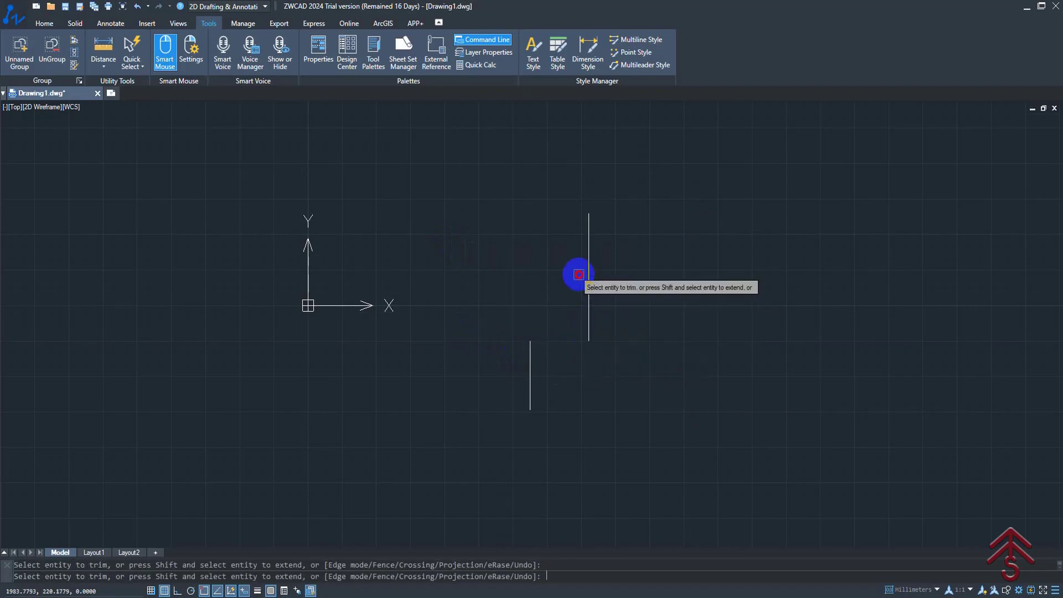
key("Escape")
Step: Delete the two leftover lines and recentre the view
left_click(700, 499)
left_click(465, 189)
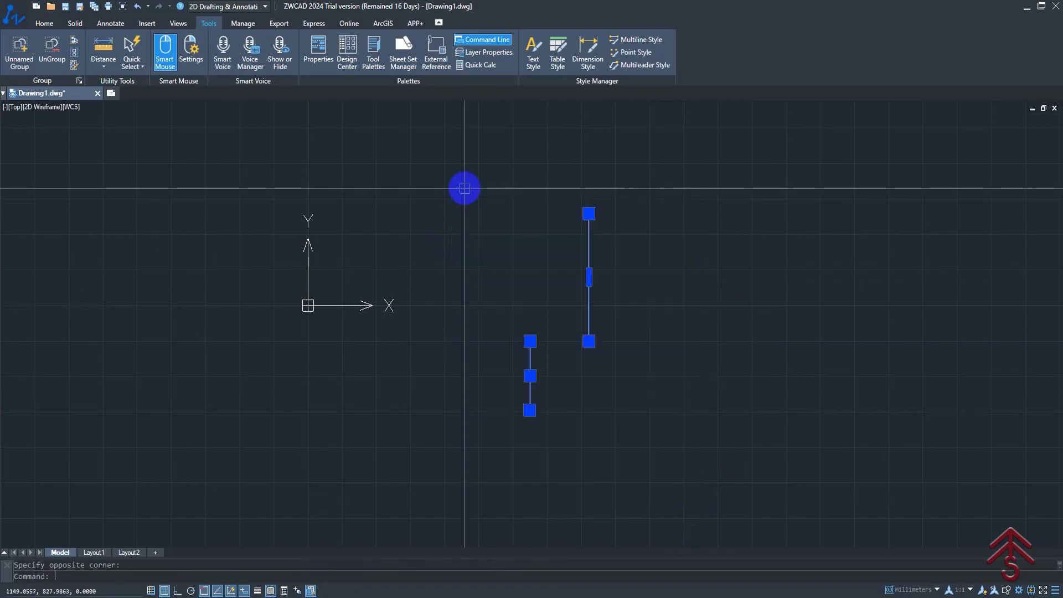
key("Delete")
scroll(465, 189, "down", 2)
middle_click_drag(416, 208, 407, 262)
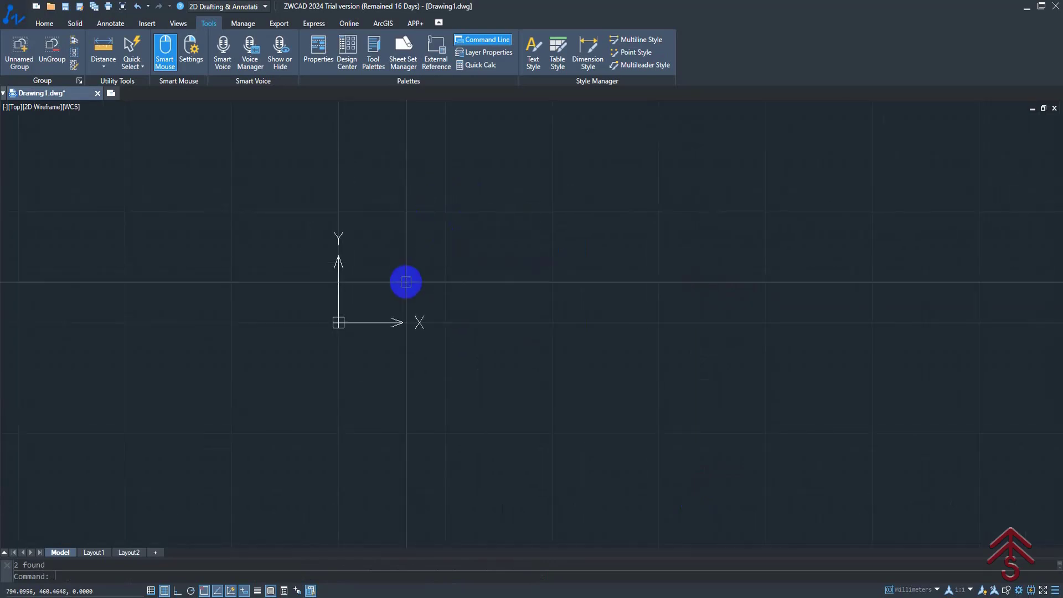
left_click(160, 66)
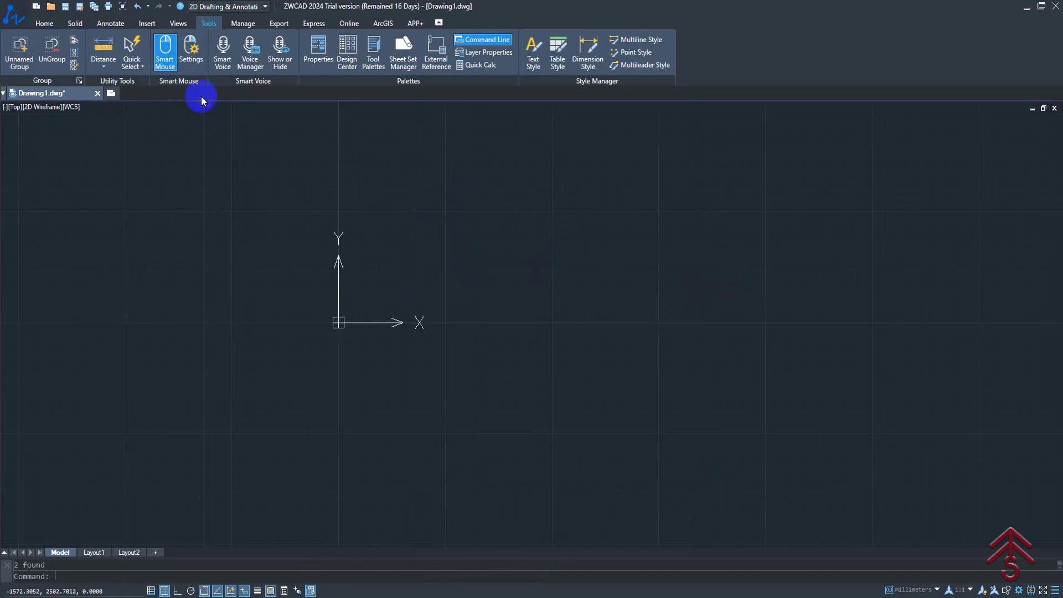